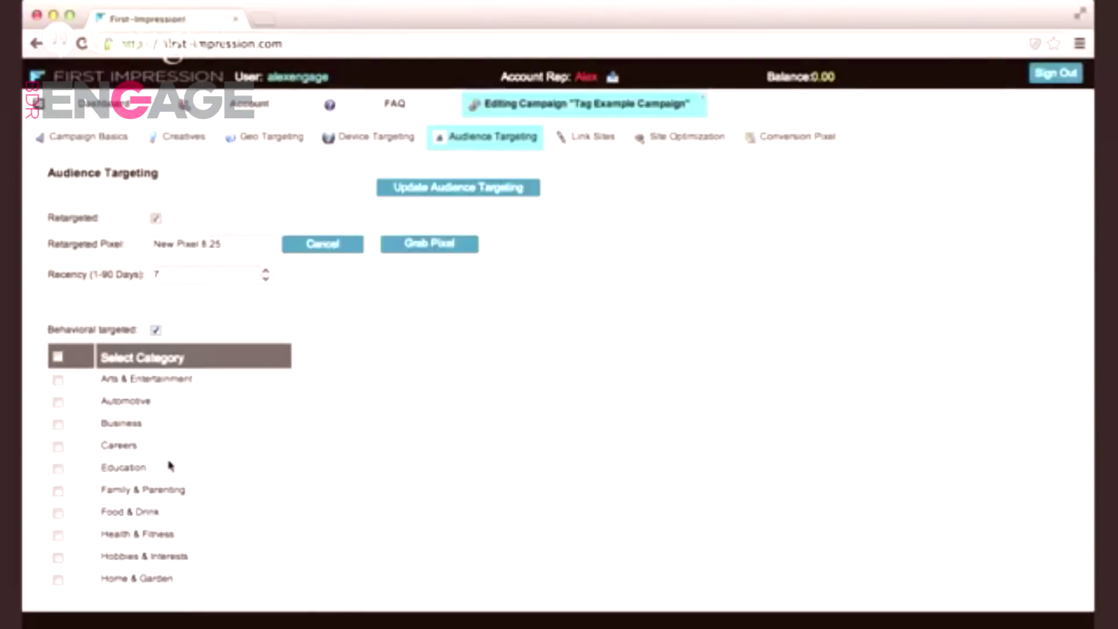
# Add the Business and Careers categories to the campaign's behavioral targeting and save the audience targeting.
pyautogui.scroll(-2, 170, 465)
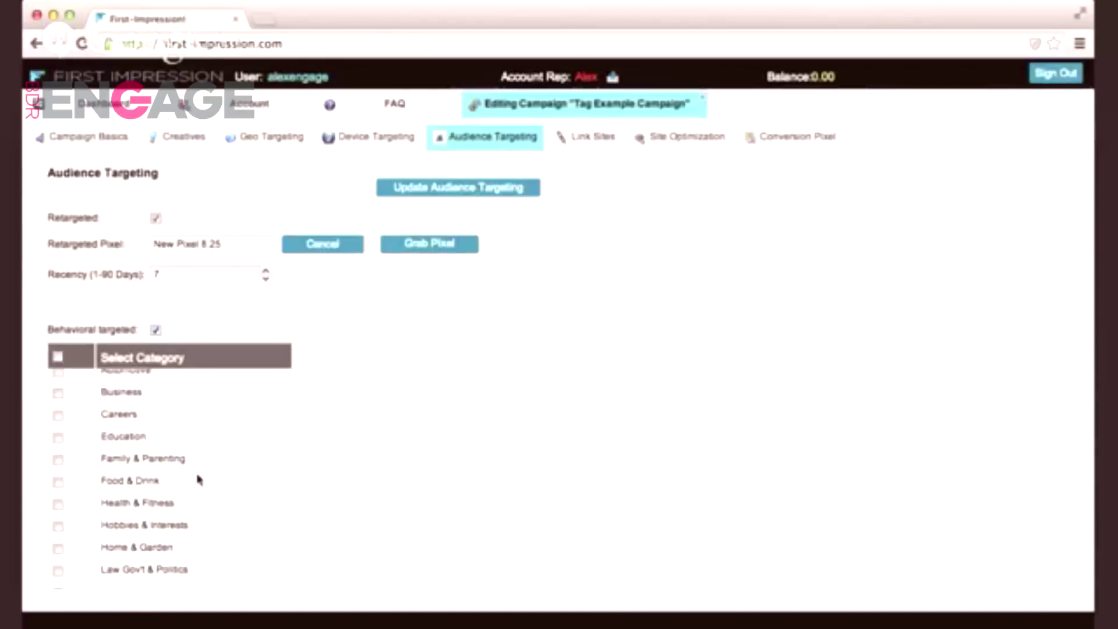
pyautogui.click(60, 395)
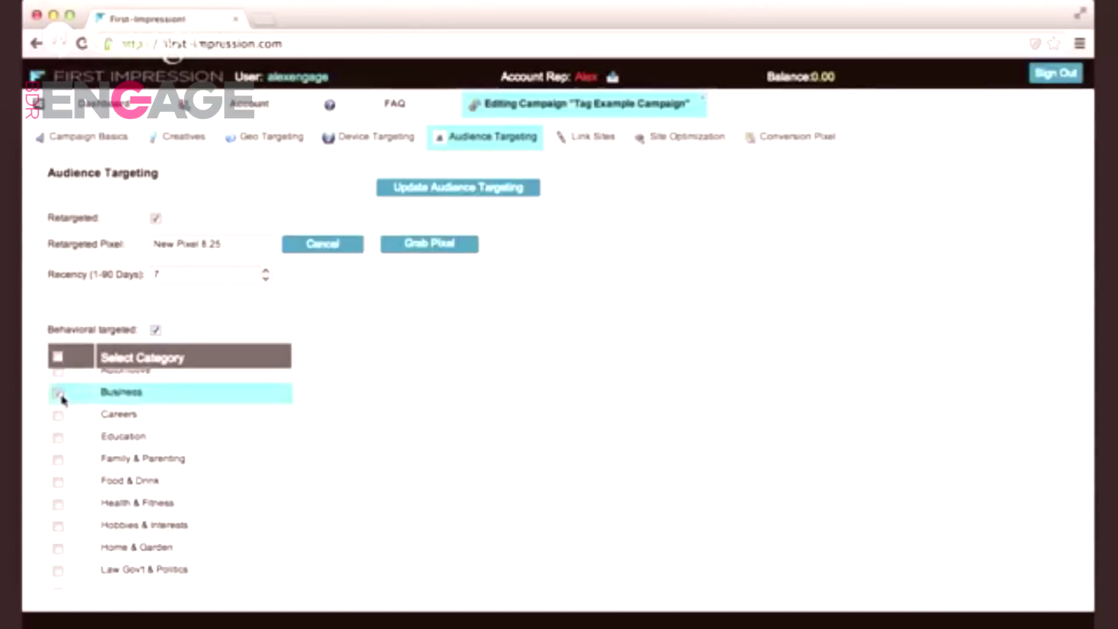
pyautogui.click(58, 416)
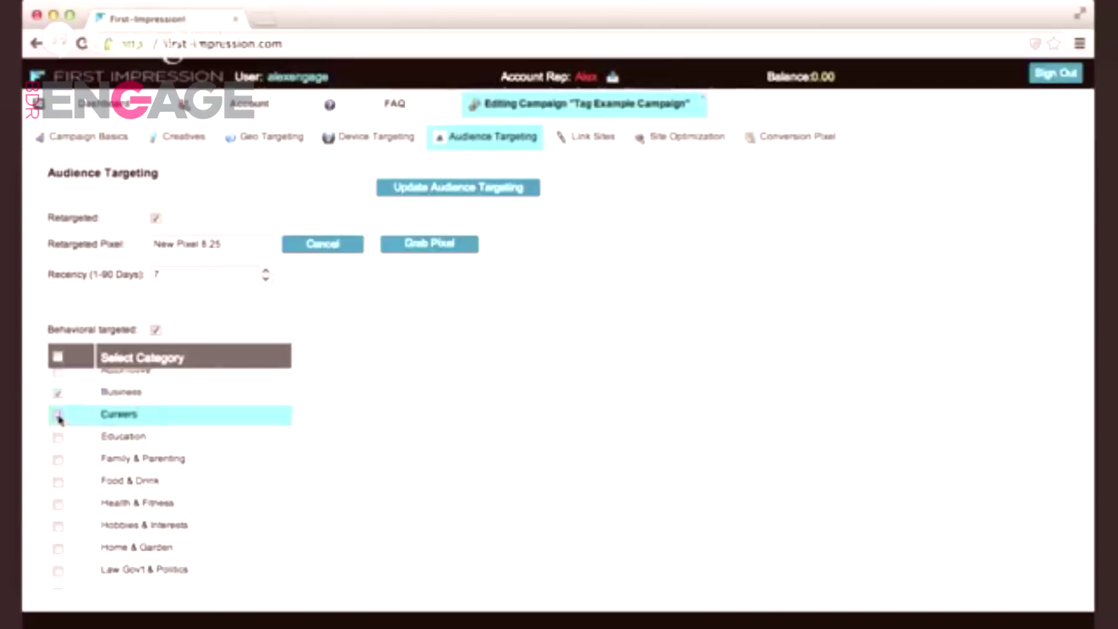
pyautogui.click(472, 188)
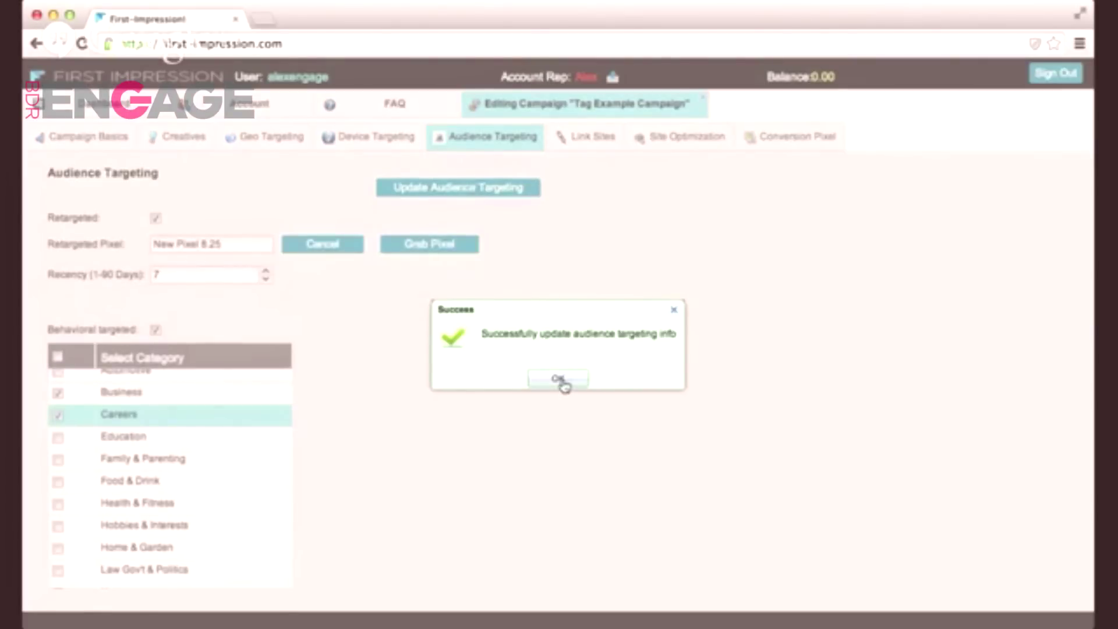
pyautogui.click(558, 380)
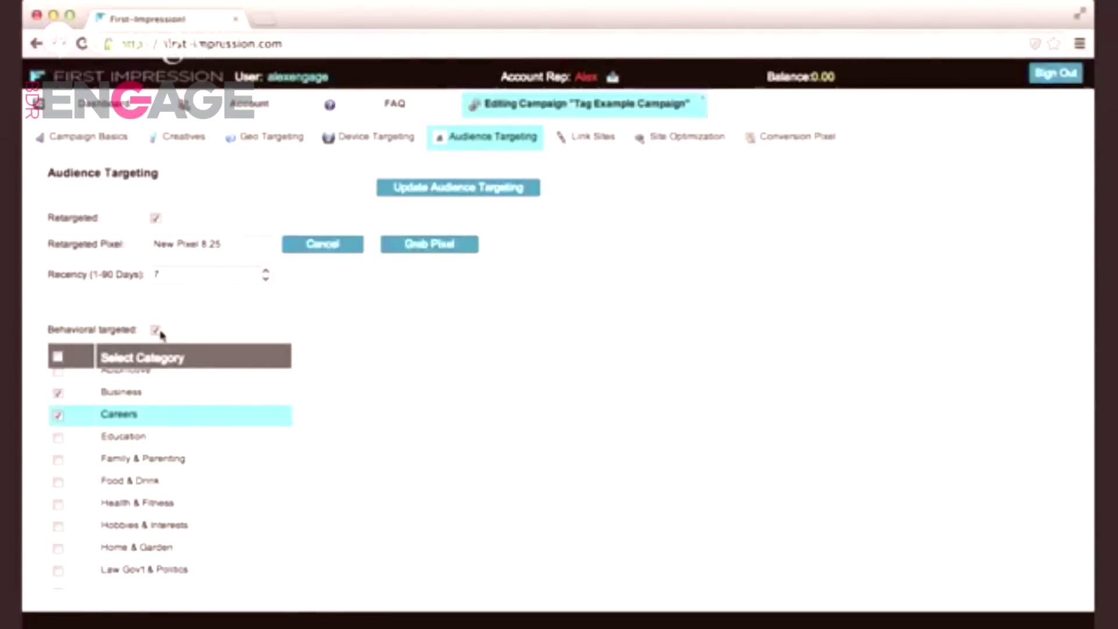
# Open the campaign's linkable sites and inspect the website info for answers.com, including its ad dimensions.
pyautogui.click(584, 146)
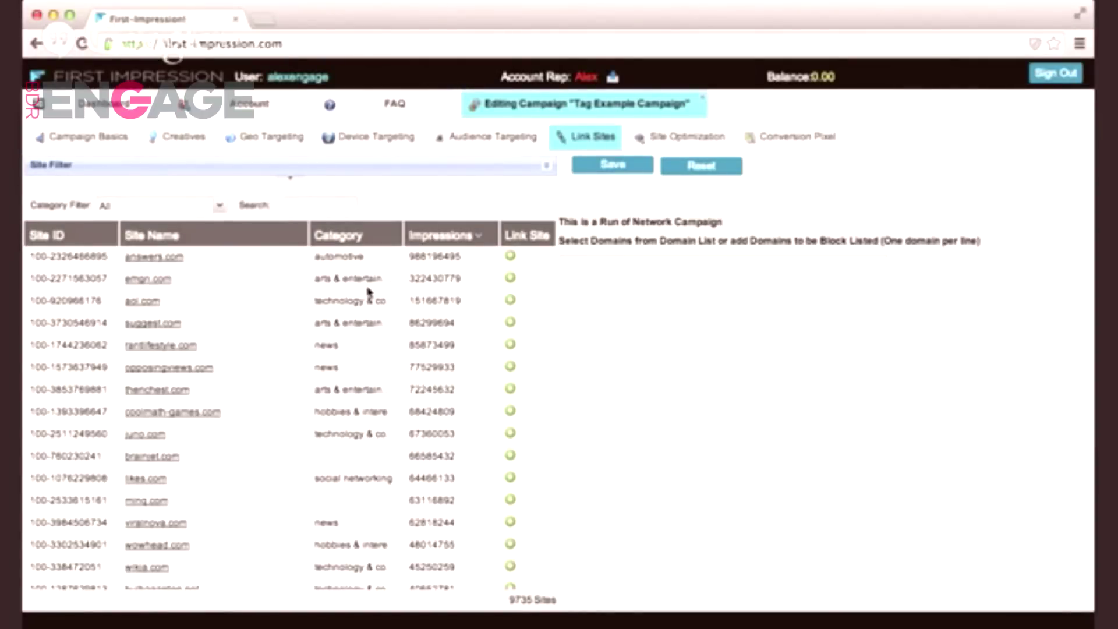
pyautogui.click(181, 265)
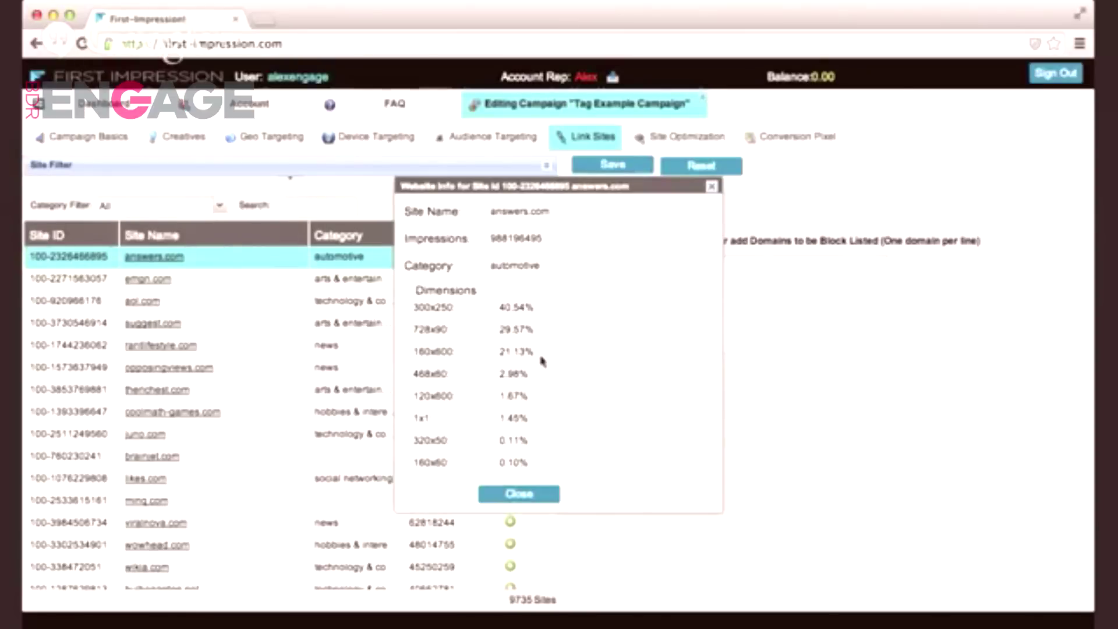
pyautogui.click(554, 493)
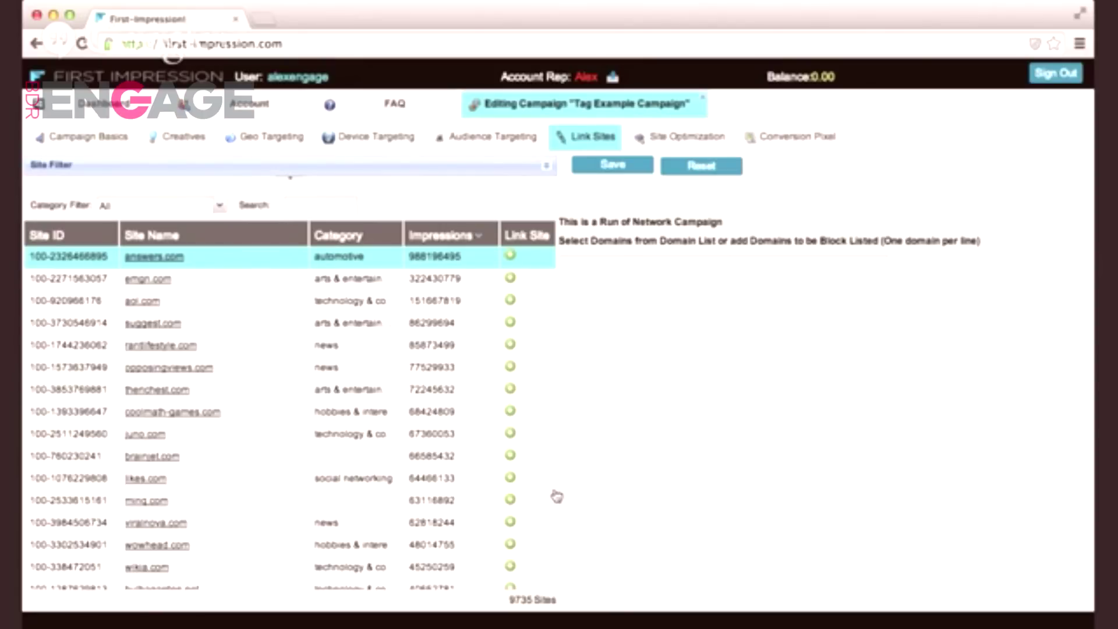
# Browse the site list, review the site filter's domain, demographic and country options, and clear the filter.
pyautogui.scroll(-3, 557, 496)
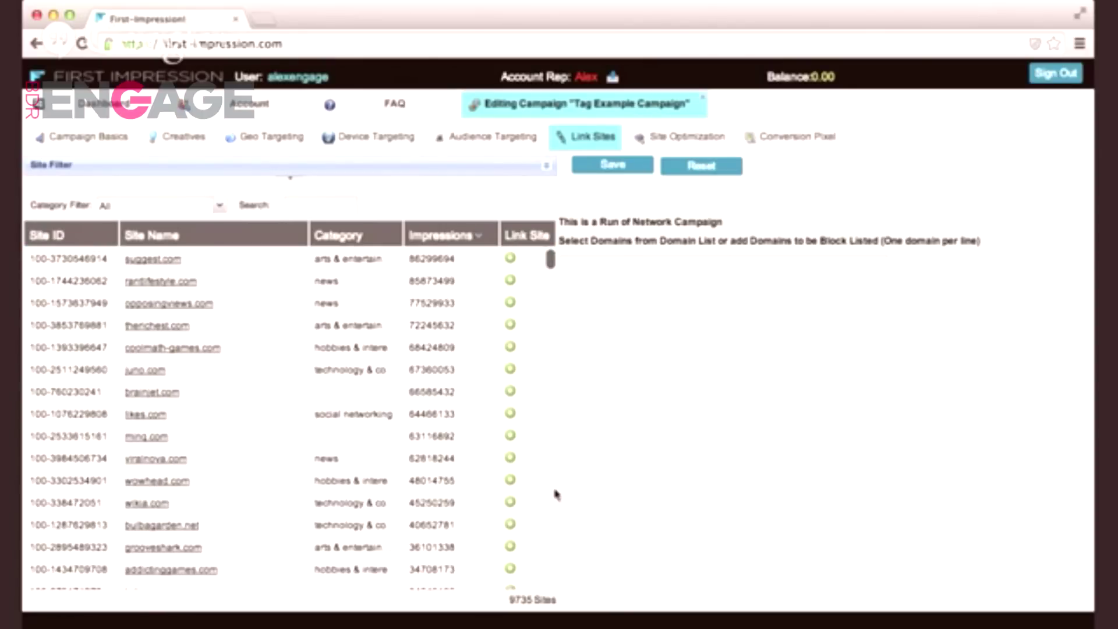
pyautogui.scroll(1, 555, 494)
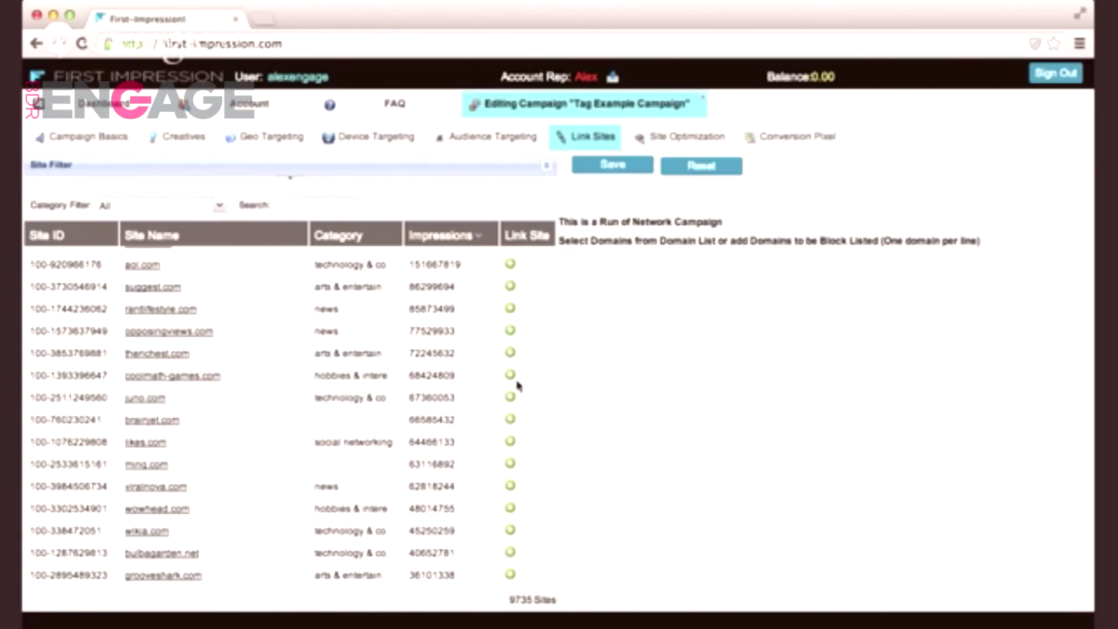
pyautogui.scroll(-2, 519, 385)
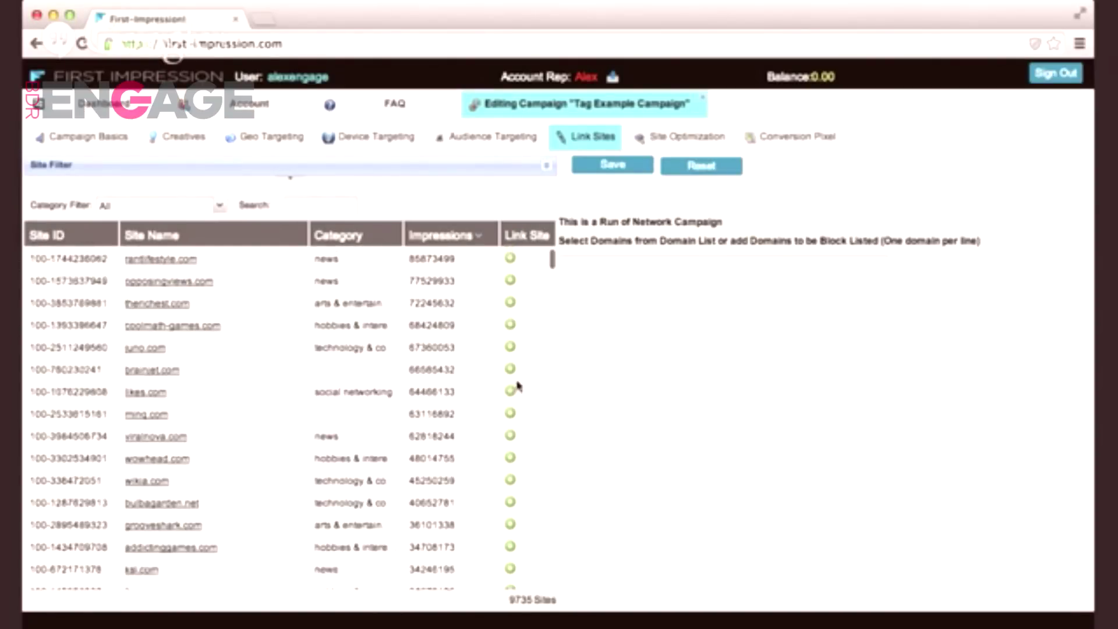
pyautogui.scroll(1, 518, 385)
pyautogui.scroll(1, 518, 386)
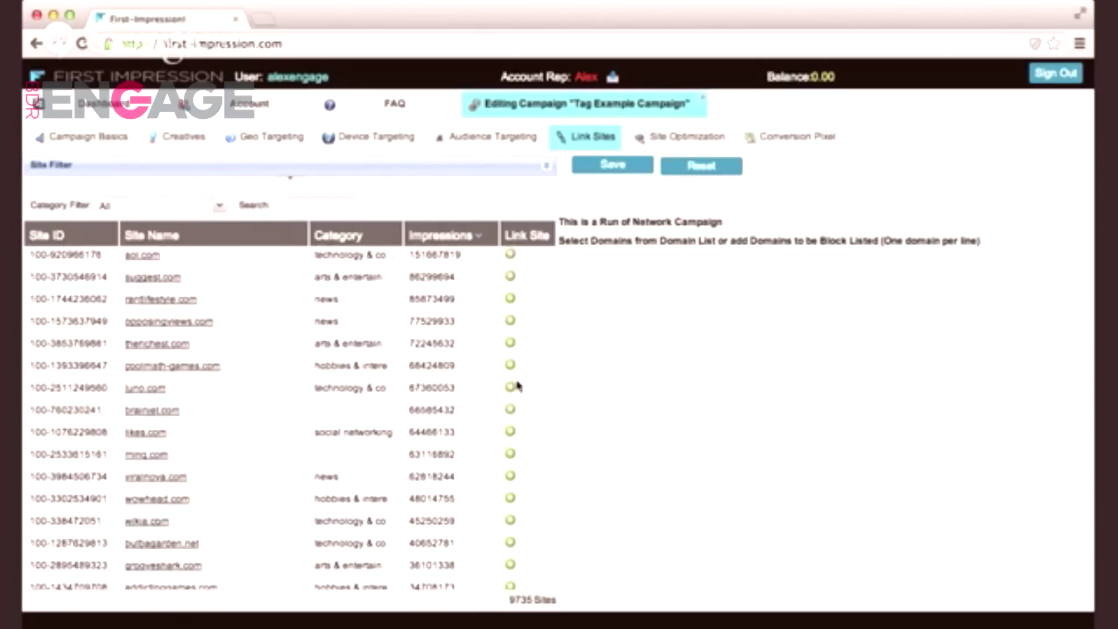
pyautogui.scroll(2, 517, 385)
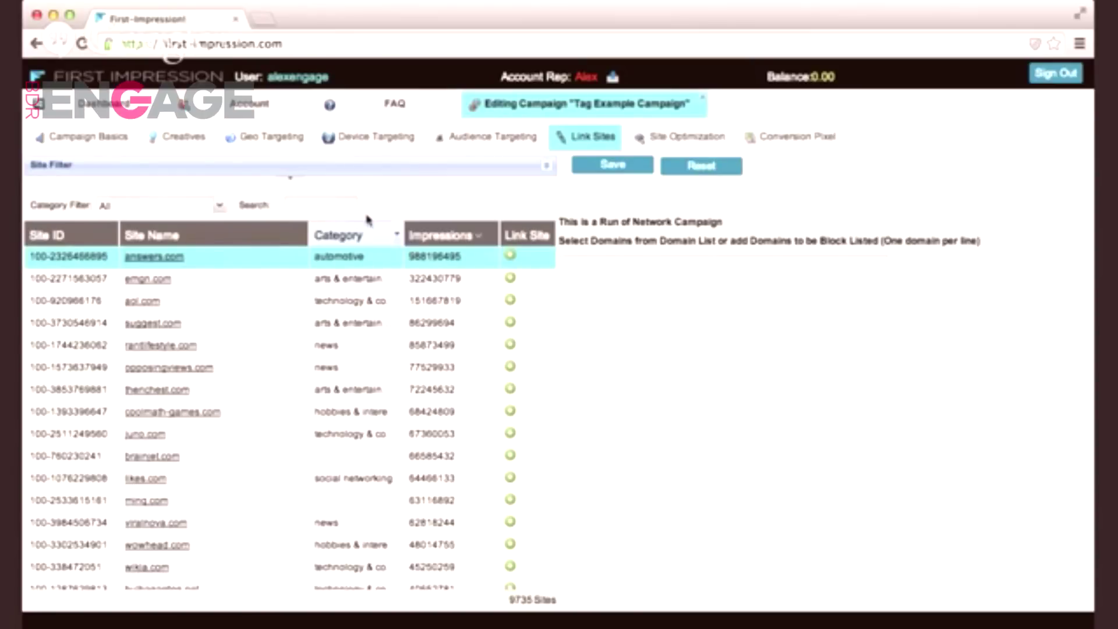
pyautogui.click(548, 167)
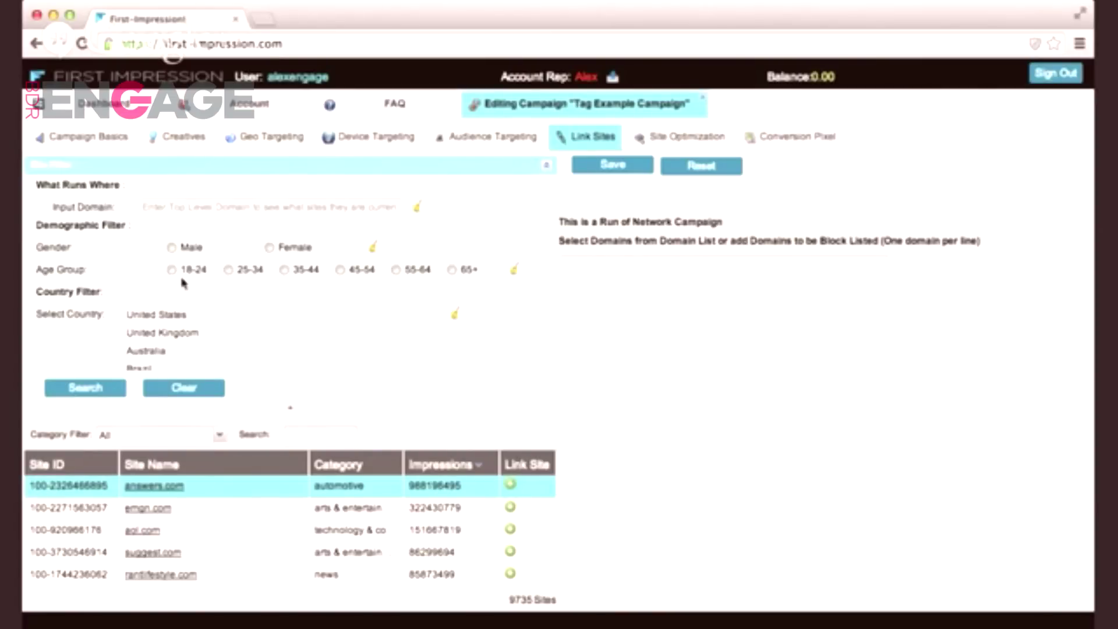
pyautogui.click(200, 211)
pyautogui.click(195, 397)
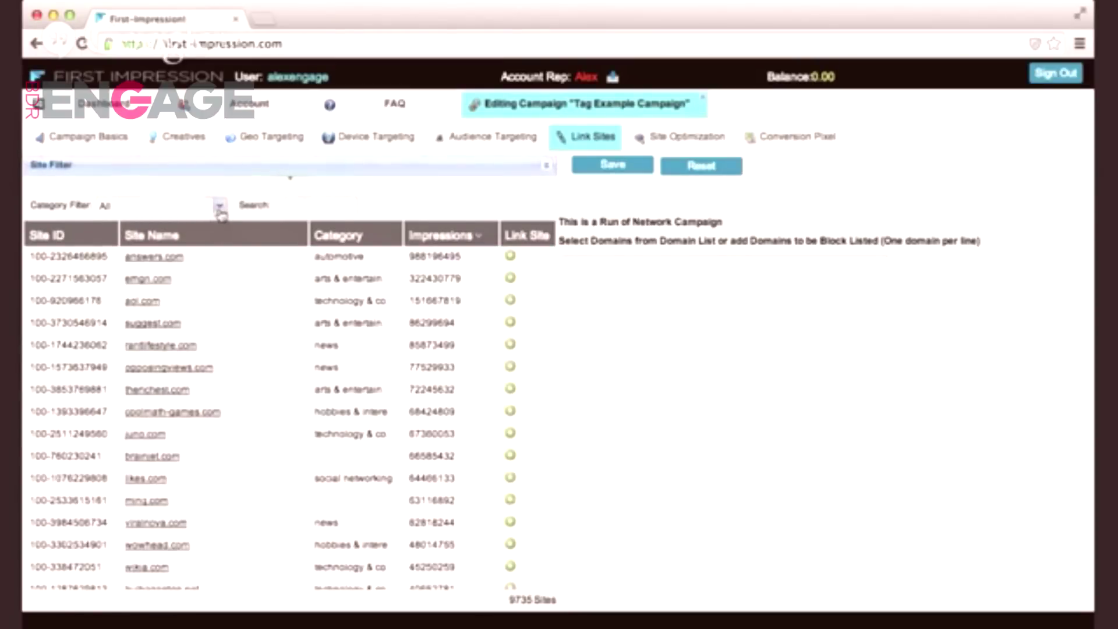
# Filter the site list by the Careers category and then by Food & Drink.
pyautogui.click(220, 208)
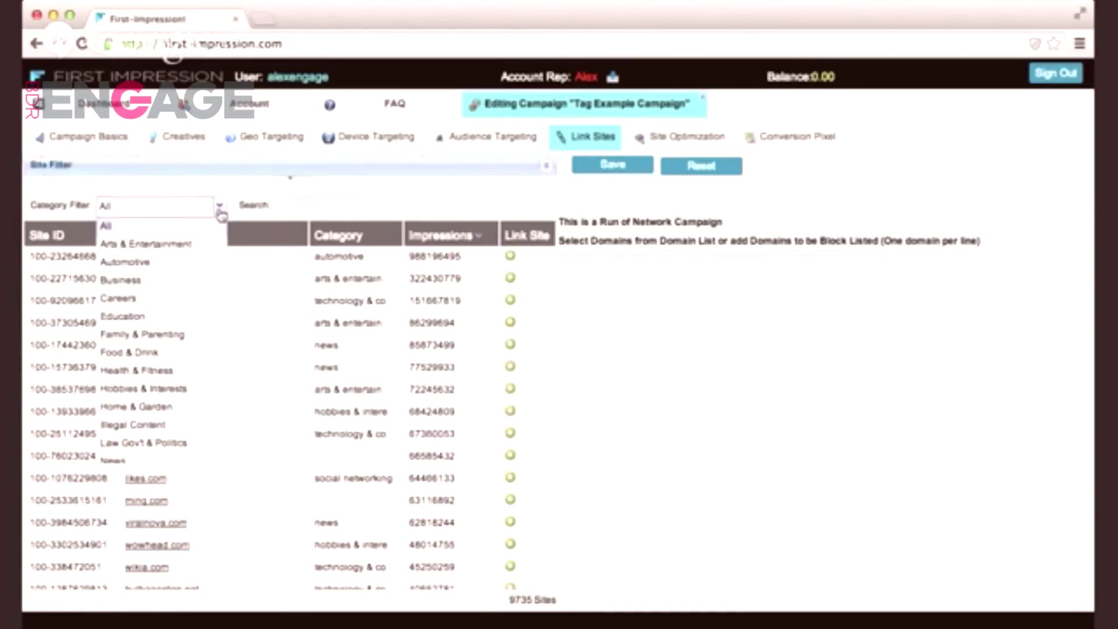
pyautogui.click(216, 304)
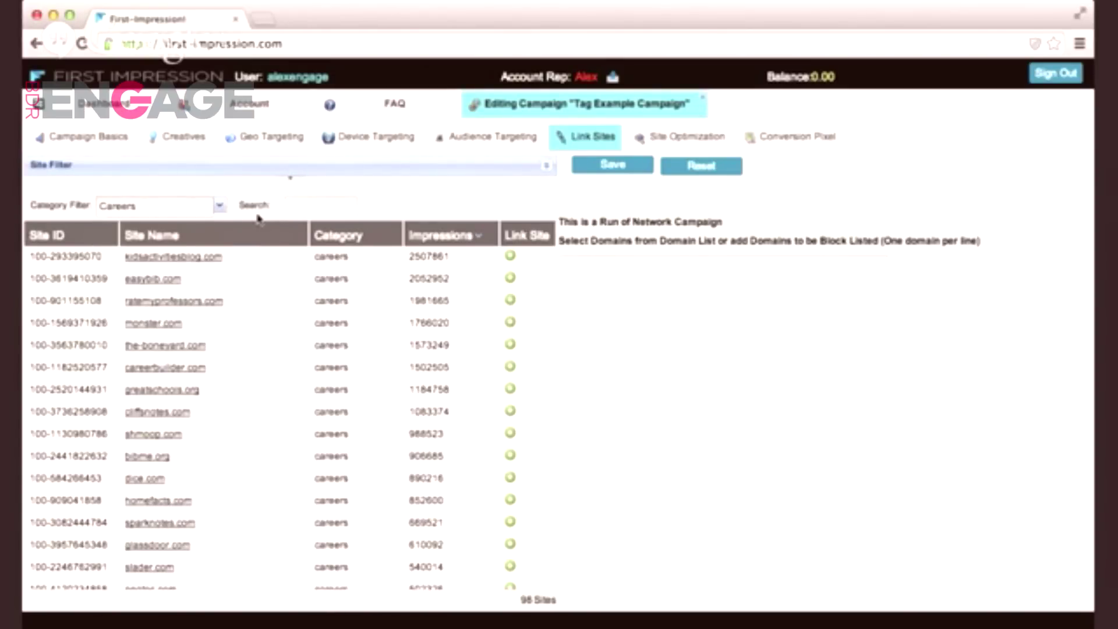
pyautogui.click(220, 206)
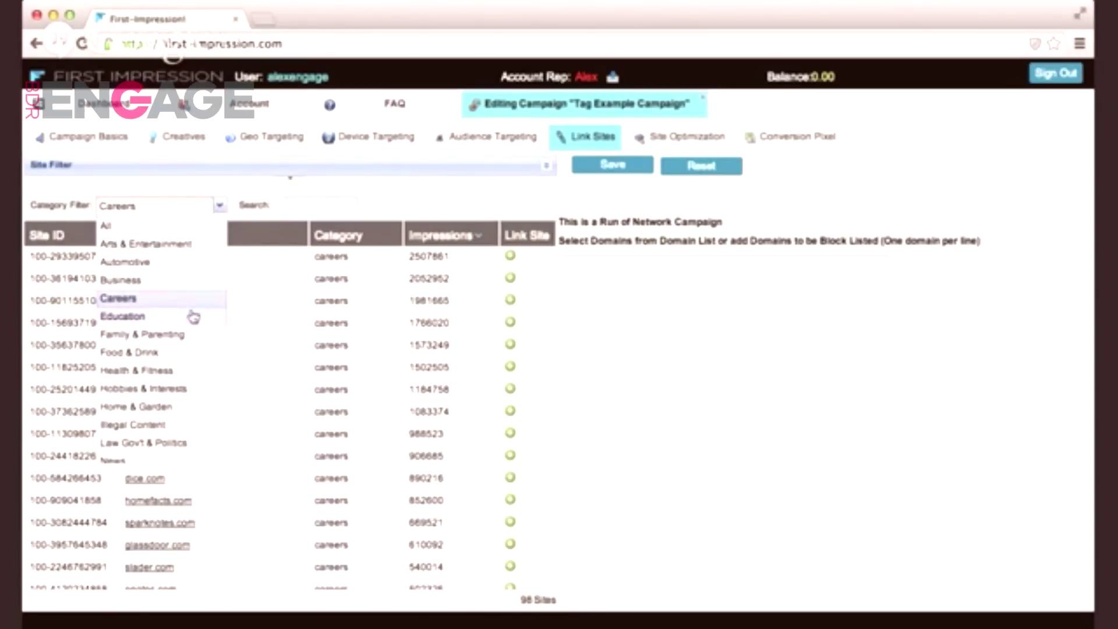
pyautogui.click(181, 353)
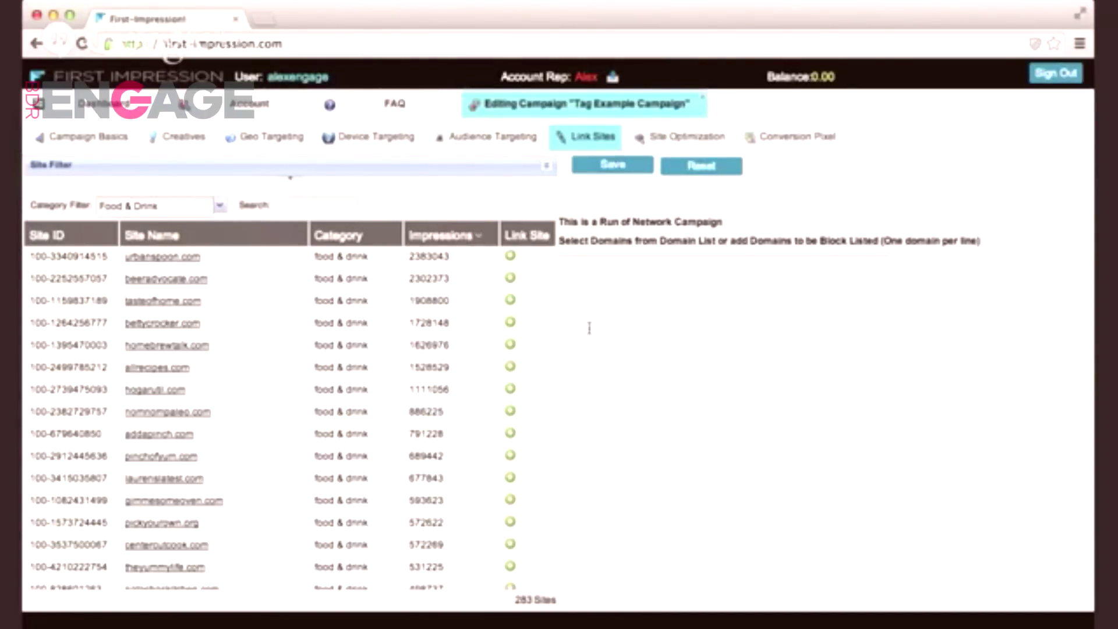
pyautogui.click(589, 292)
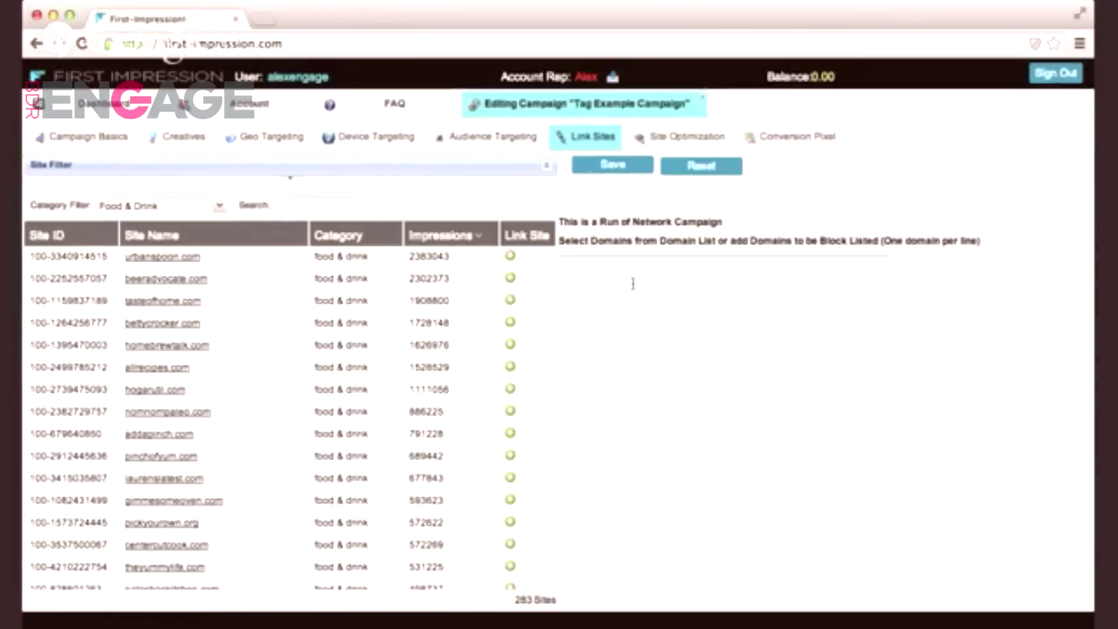
# Review the editable status, bid and spend cap fields of the Run of Network site under Site Optimization without saving.
pyautogui.click(661, 145)
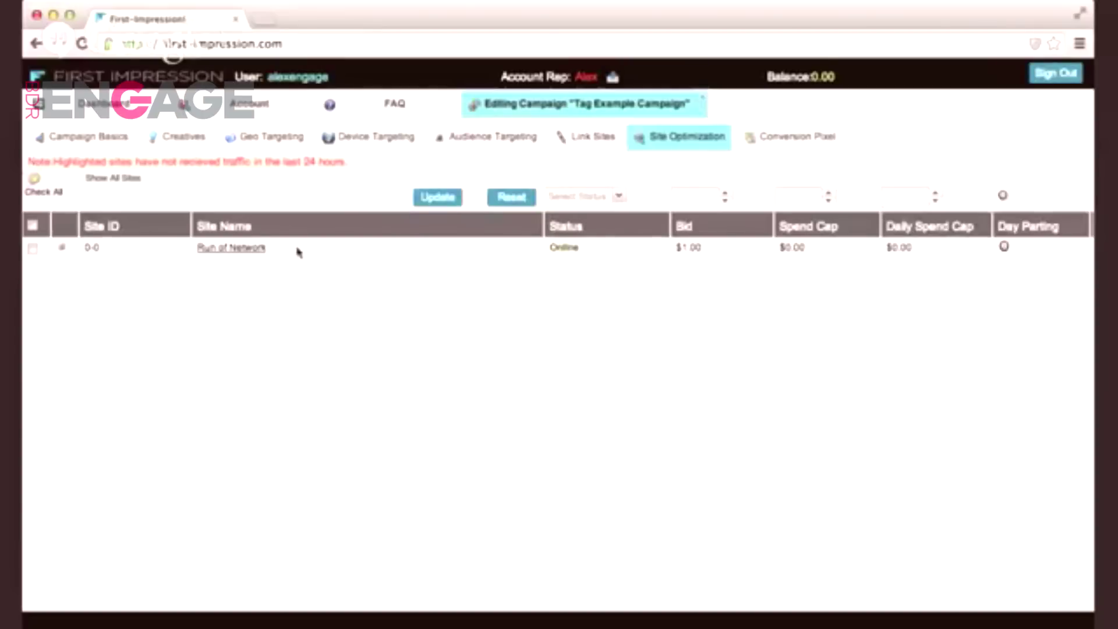
pyautogui.click(400, 252)
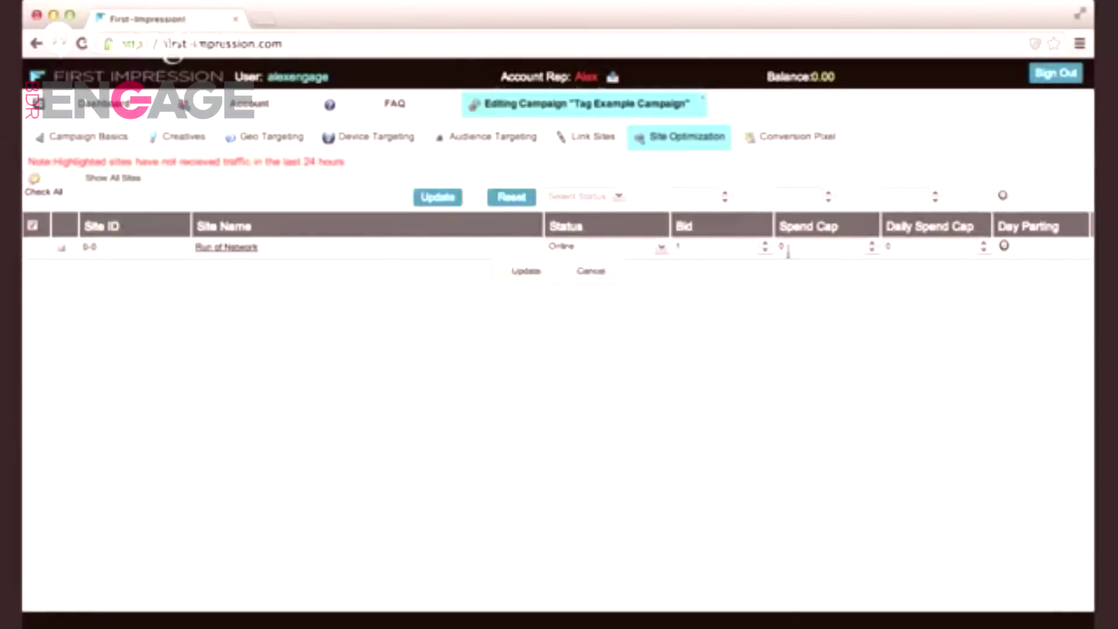
pyautogui.click(662, 251)
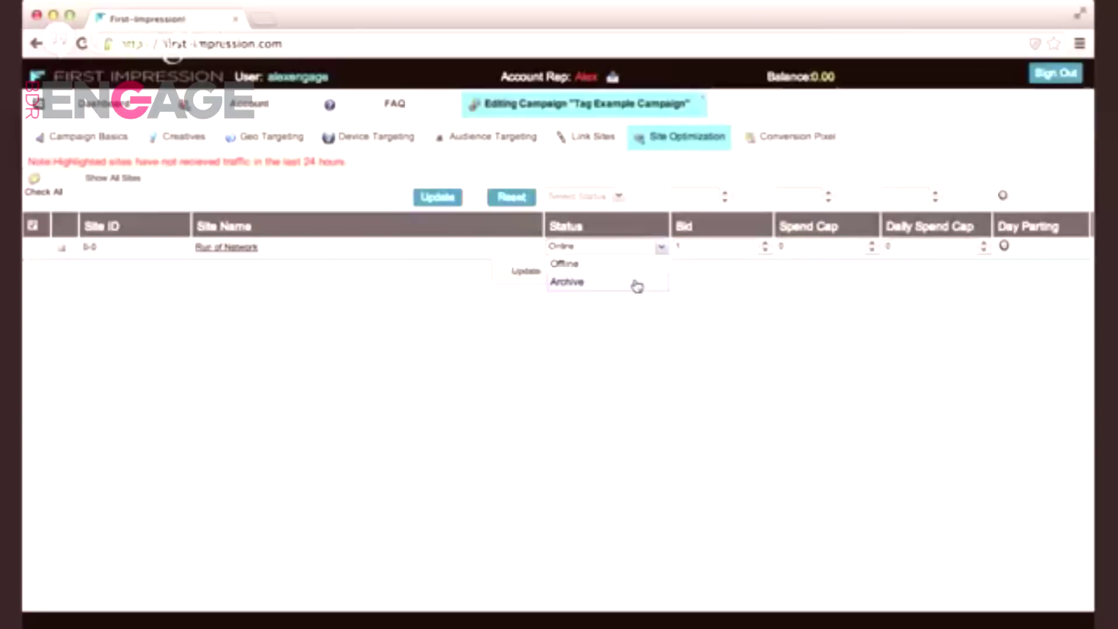
pyautogui.click(749, 246)
pyautogui.click(780, 246)
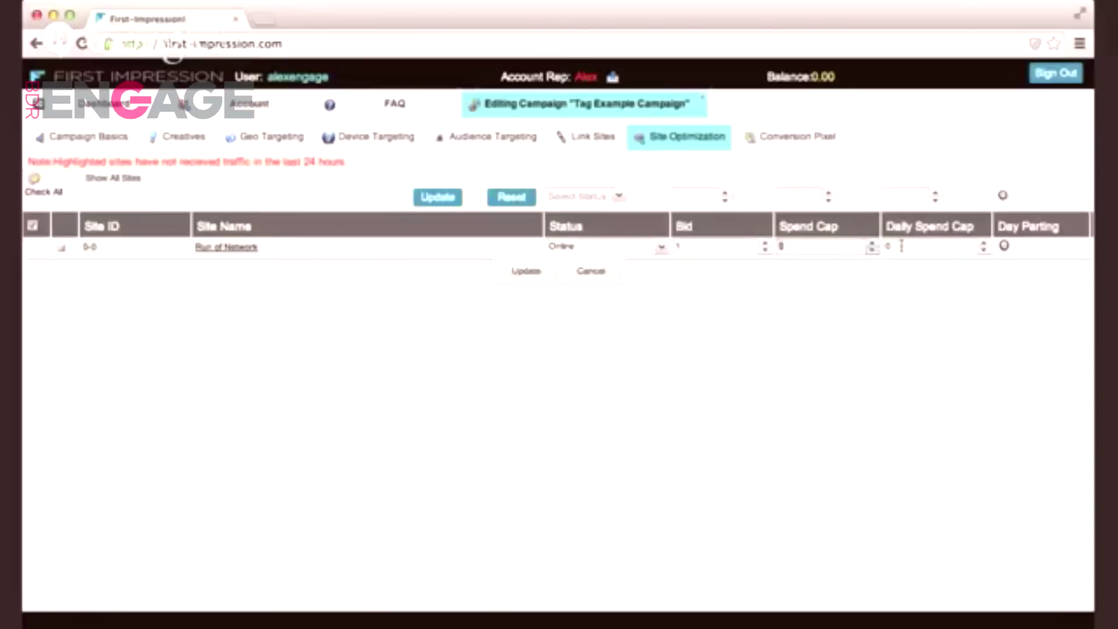
pyautogui.click(610, 279)
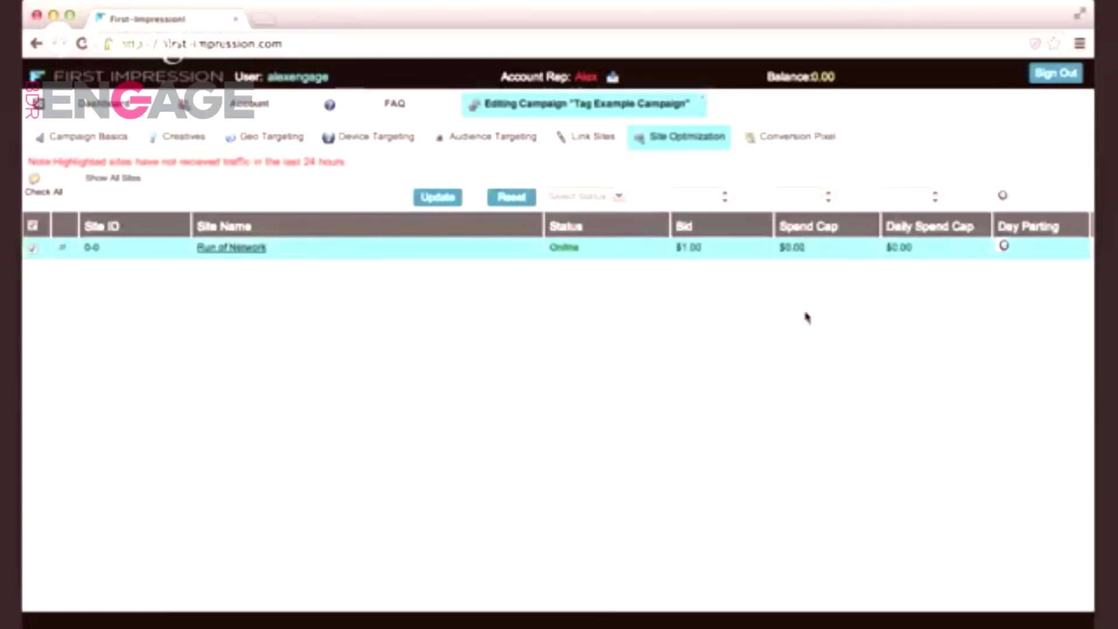
# Try day parting for the Run of Network site on Saturday and Sunday during hours 0 to 4, then cancel it.
pyautogui.click(1004, 246)
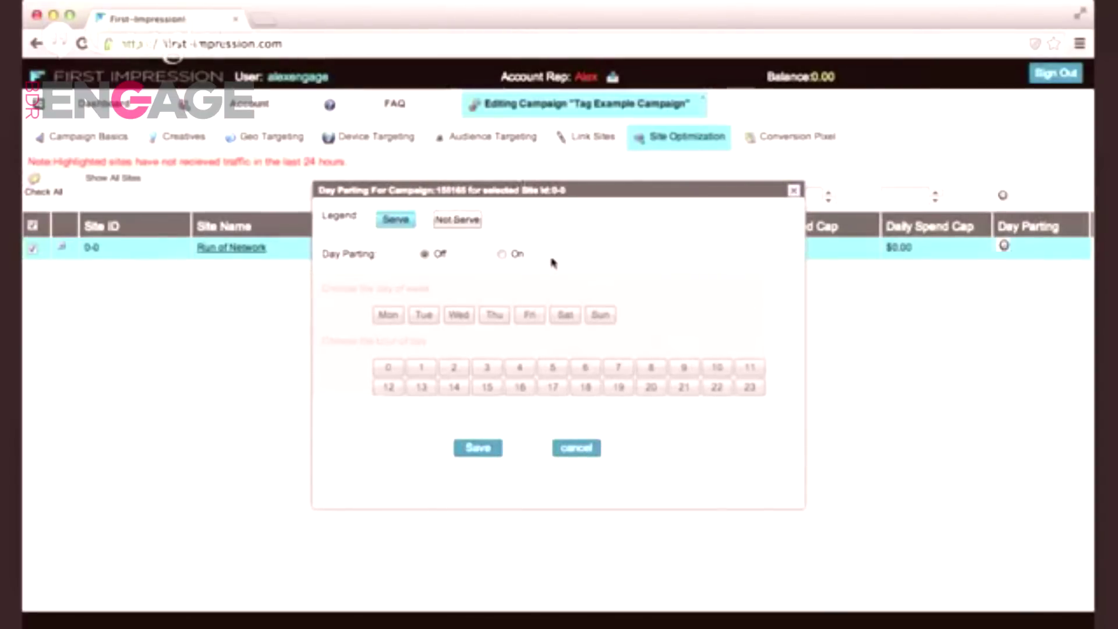
pyautogui.click(502, 255)
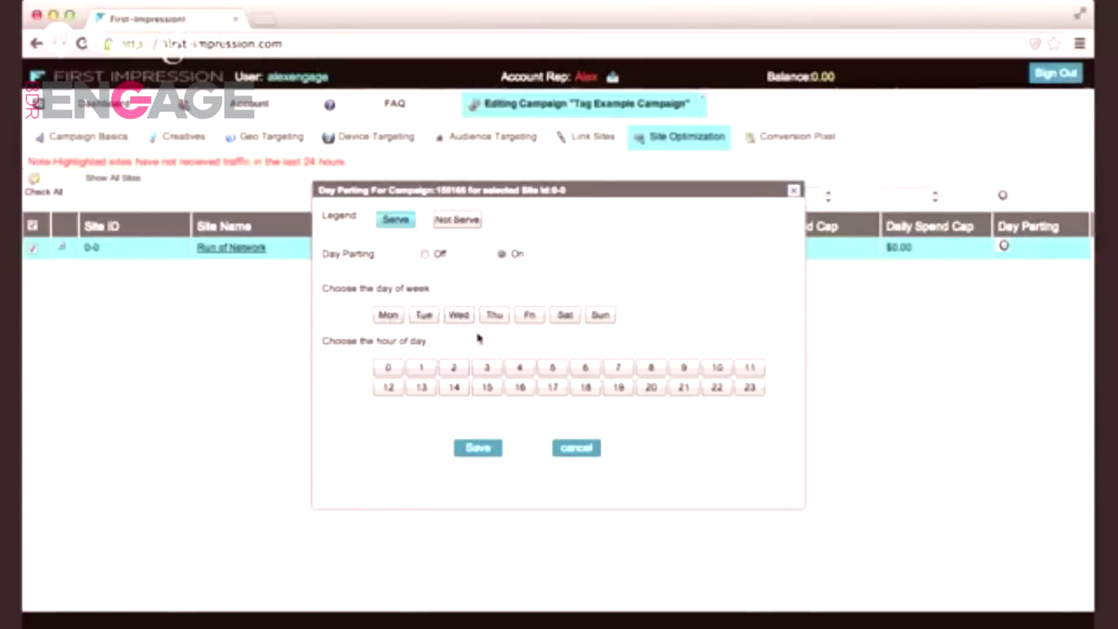
pyautogui.click(568, 316)
pyautogui.click(600, 315)
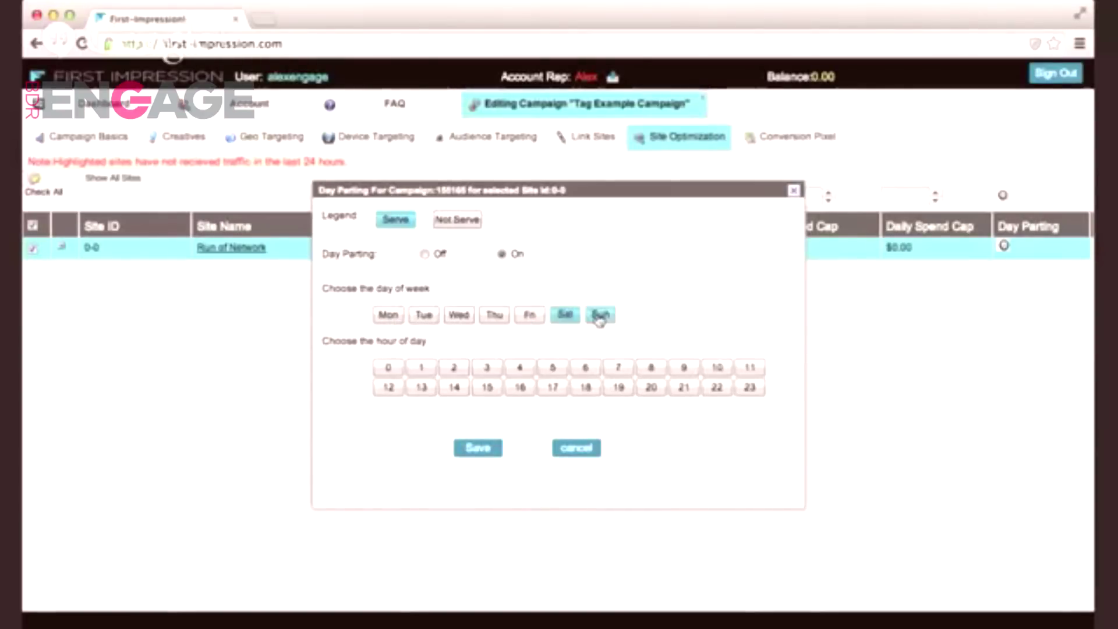
pyautogui.click(388, 372)
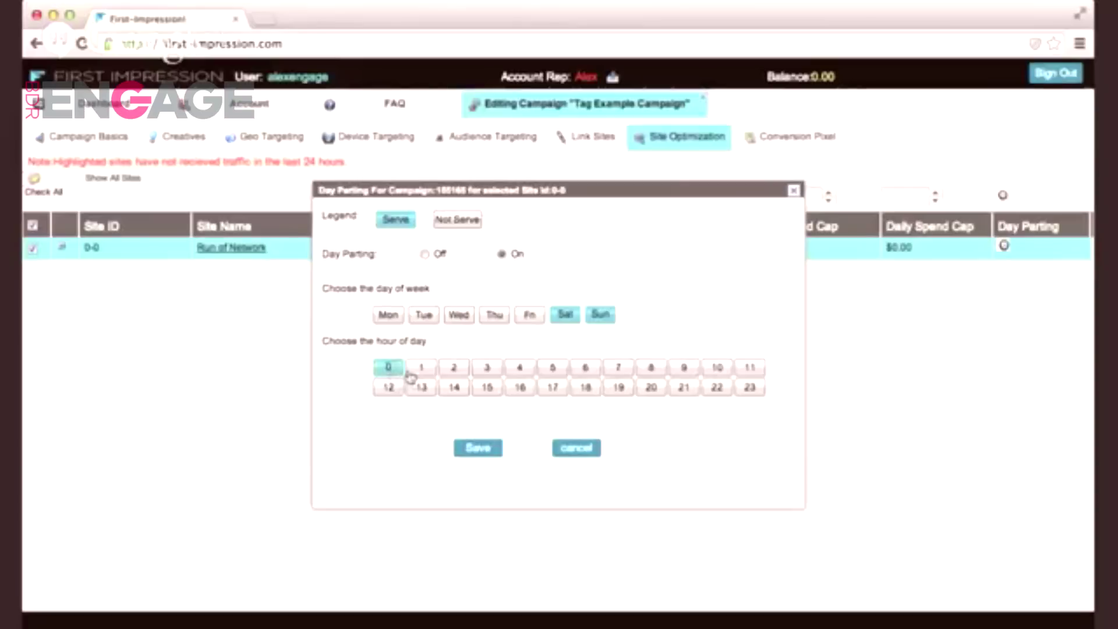
pyautogui.click(422, 371)
pyautogui.click(453, 370)
pyautogui.click(487, 370)
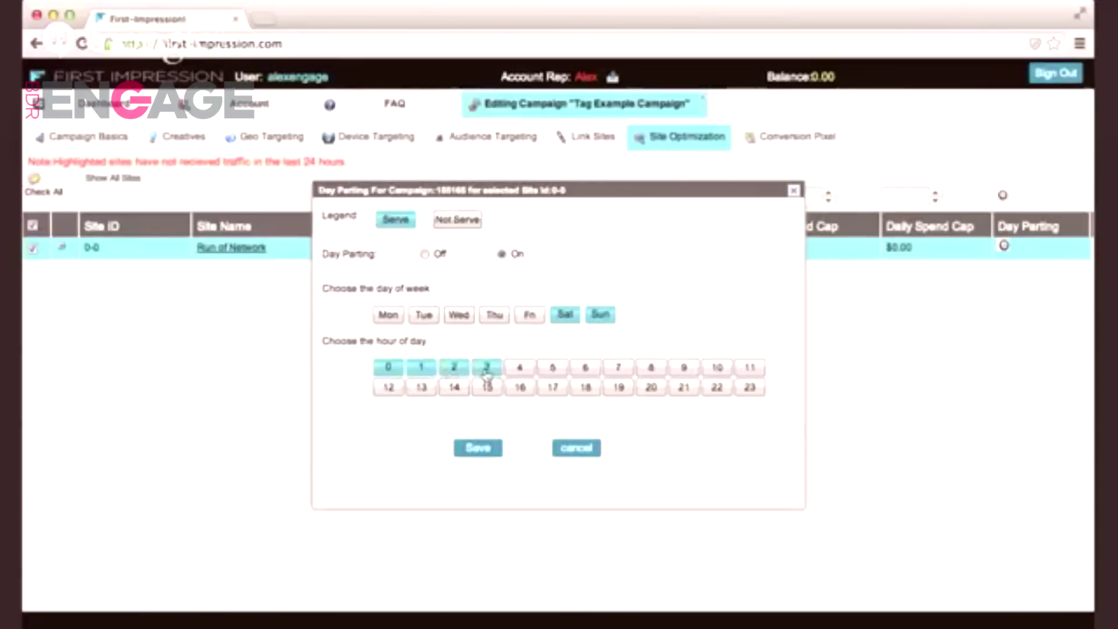
pyautogui.click(519, 371)
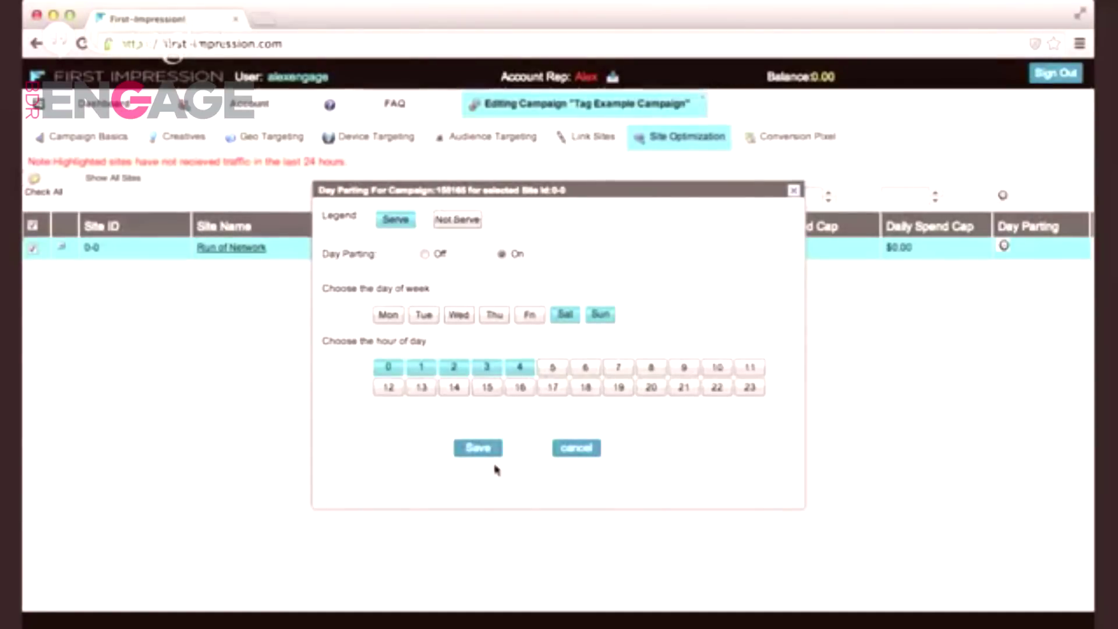
pyautogui.click(589, 449)
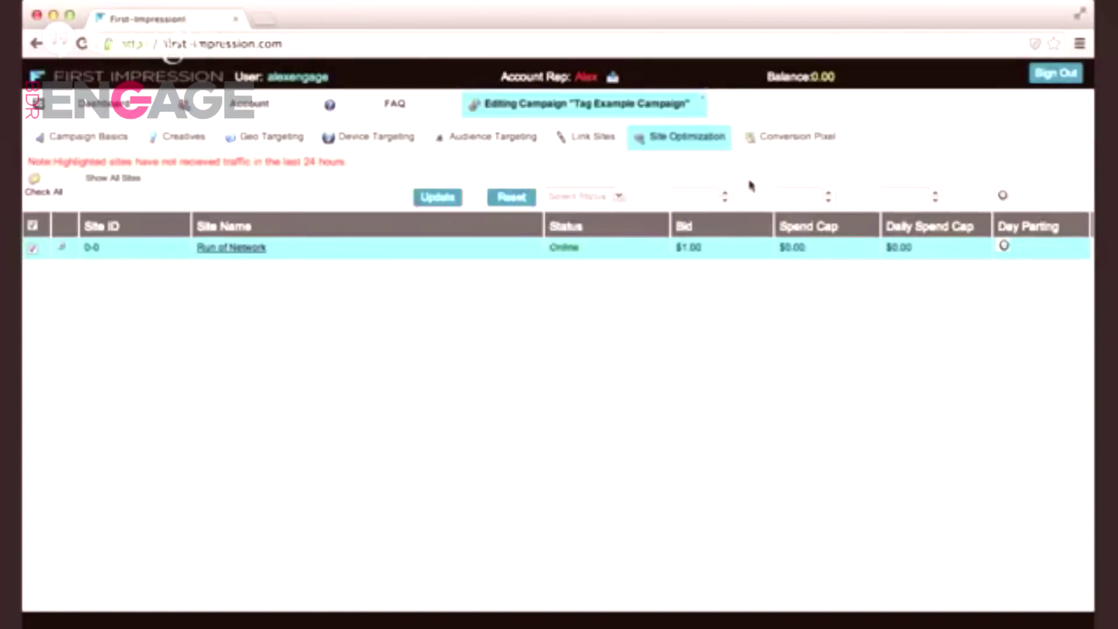
# Review the campaign's JavaScript, iframe and image conversion pixel codes, then return to the campaign dashboard.
pyautogui.click(813, 151)
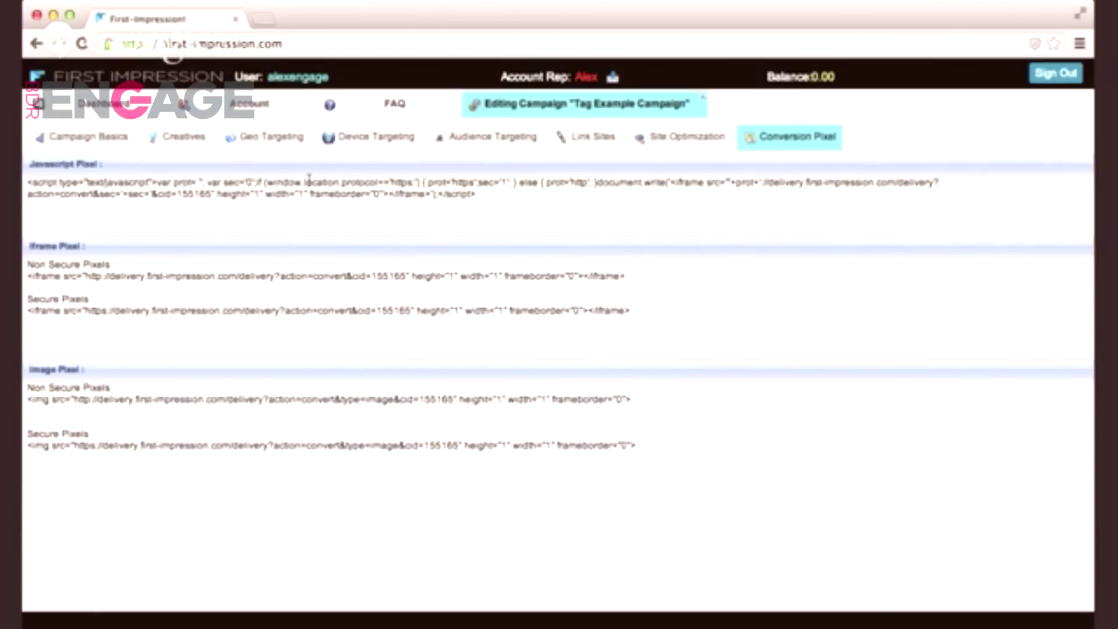
pyautogui.click(129, 107)
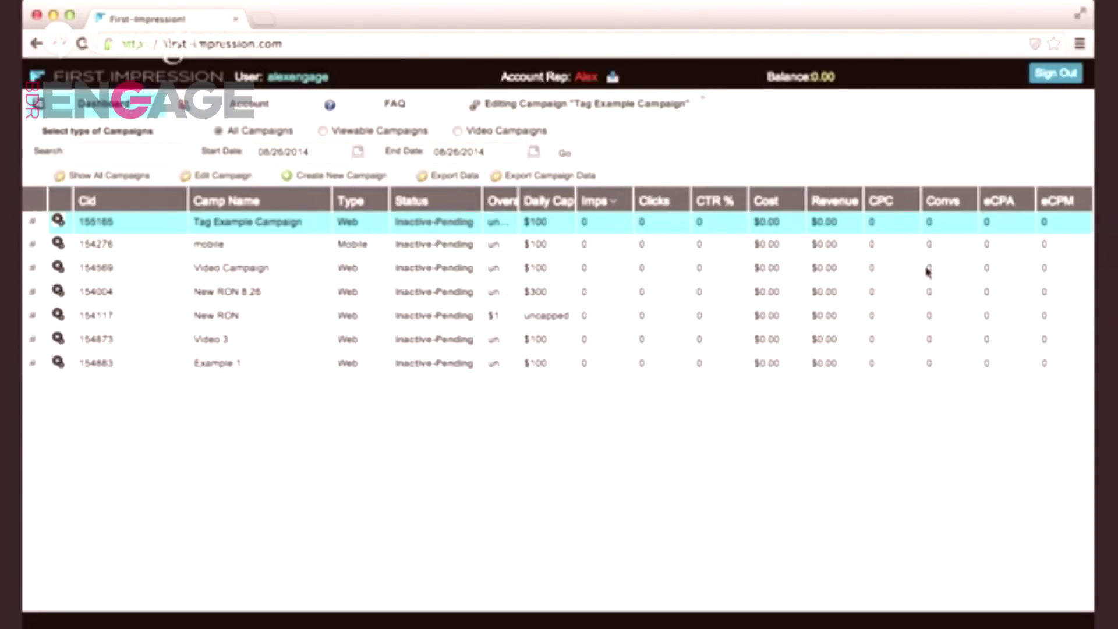
# Expand Tag Example Campaign down to its Run of Network banners to view their statistics, then collapse it.
pyautogui.click(32, 224)
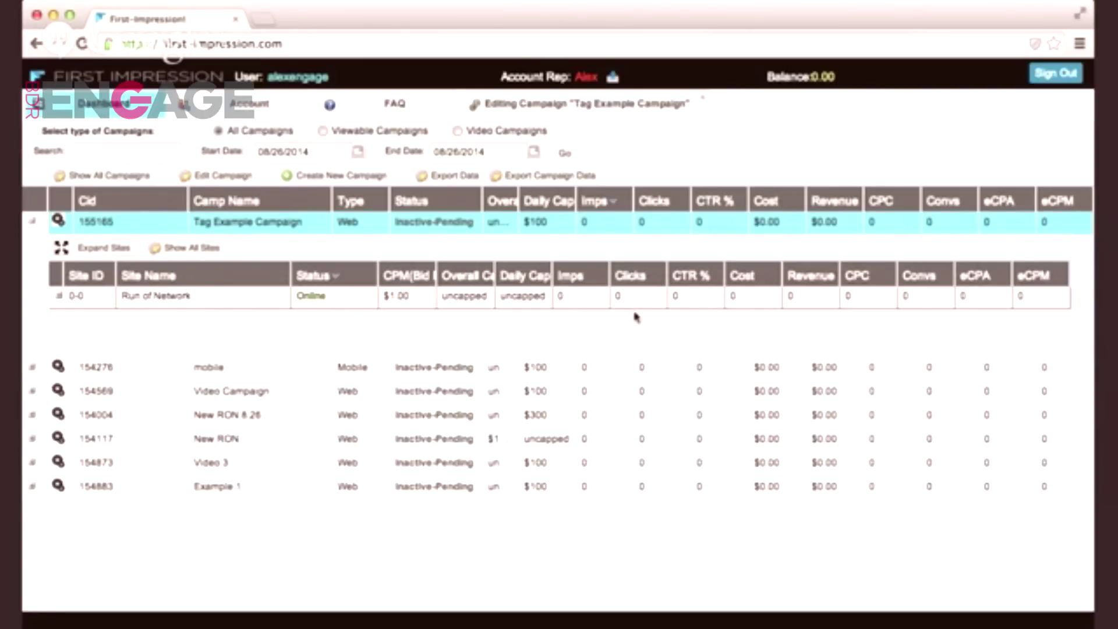
pyautogui.click(60, 299)
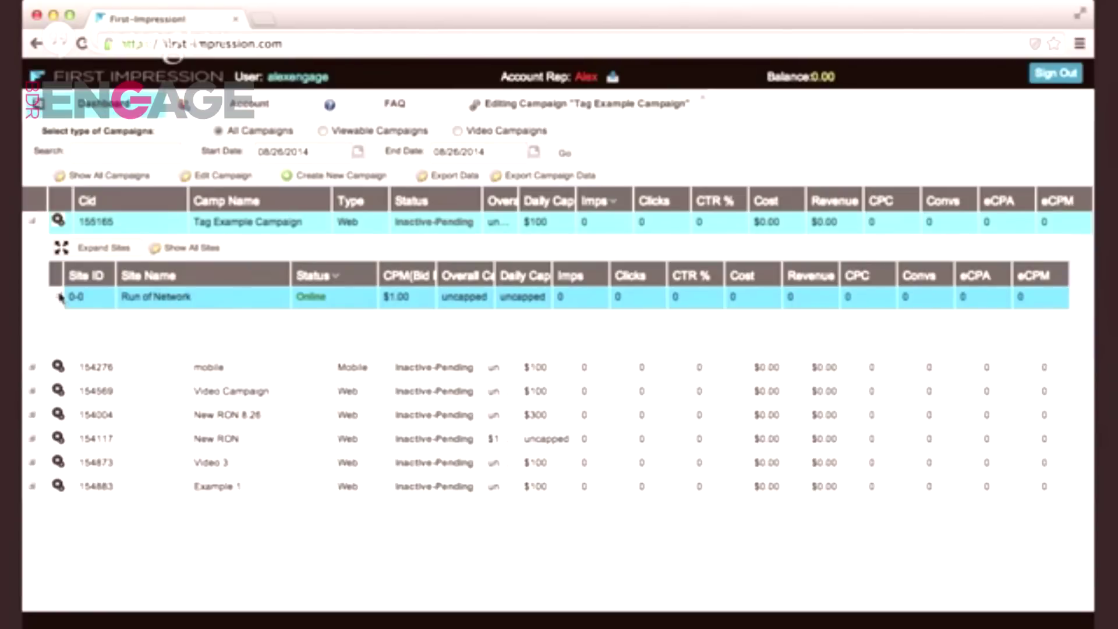
pyautogui.click(60, 298)
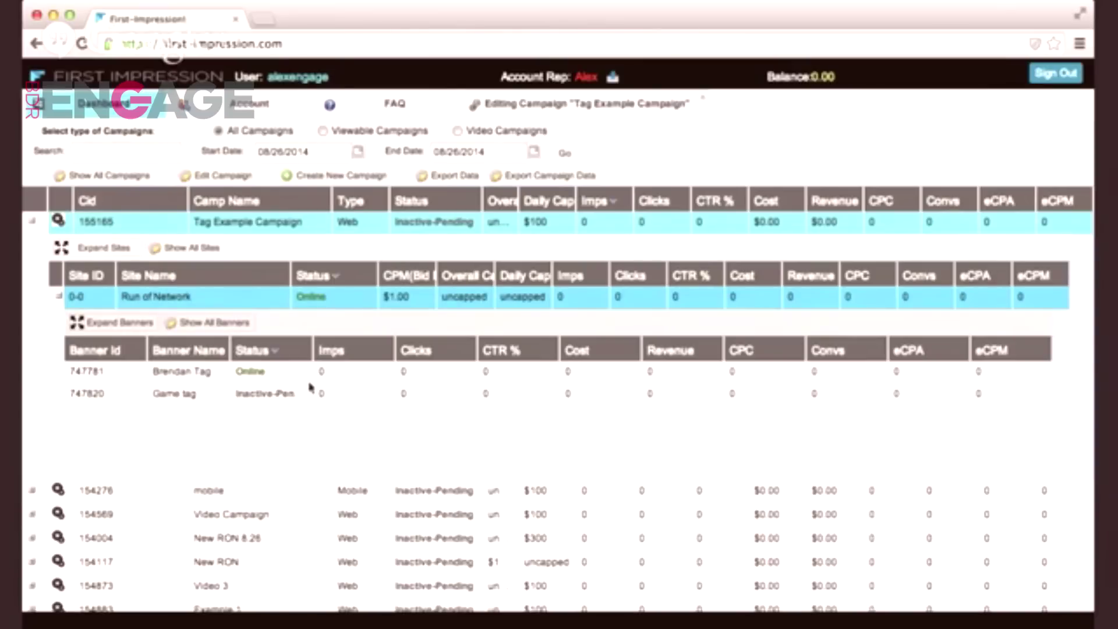
pyautogui.click(61, 298)
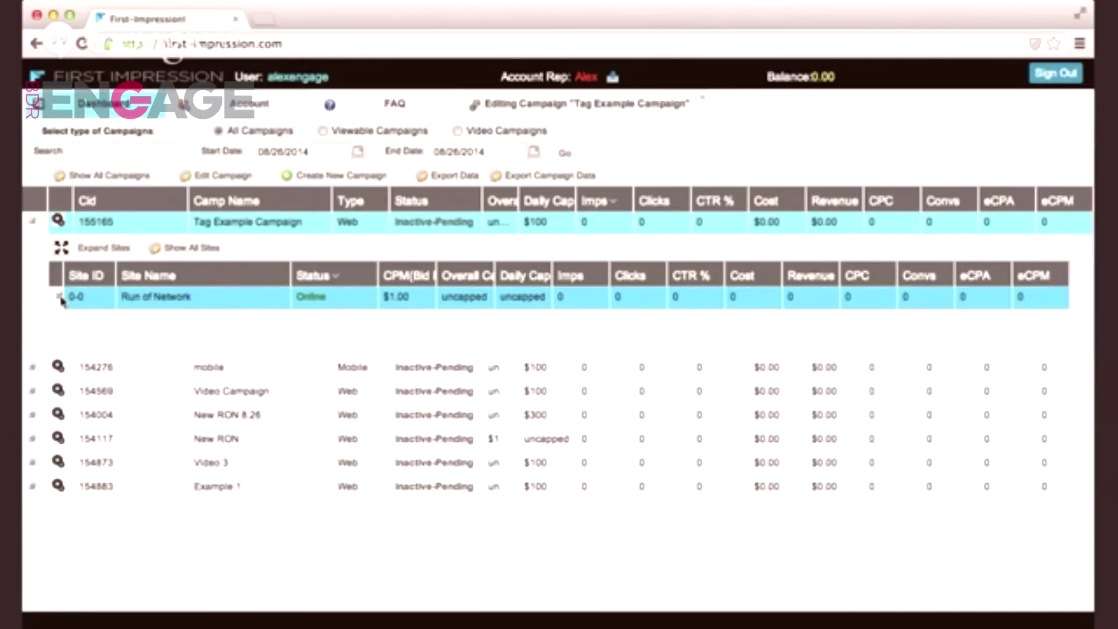
pyautogui.click(33, 224)
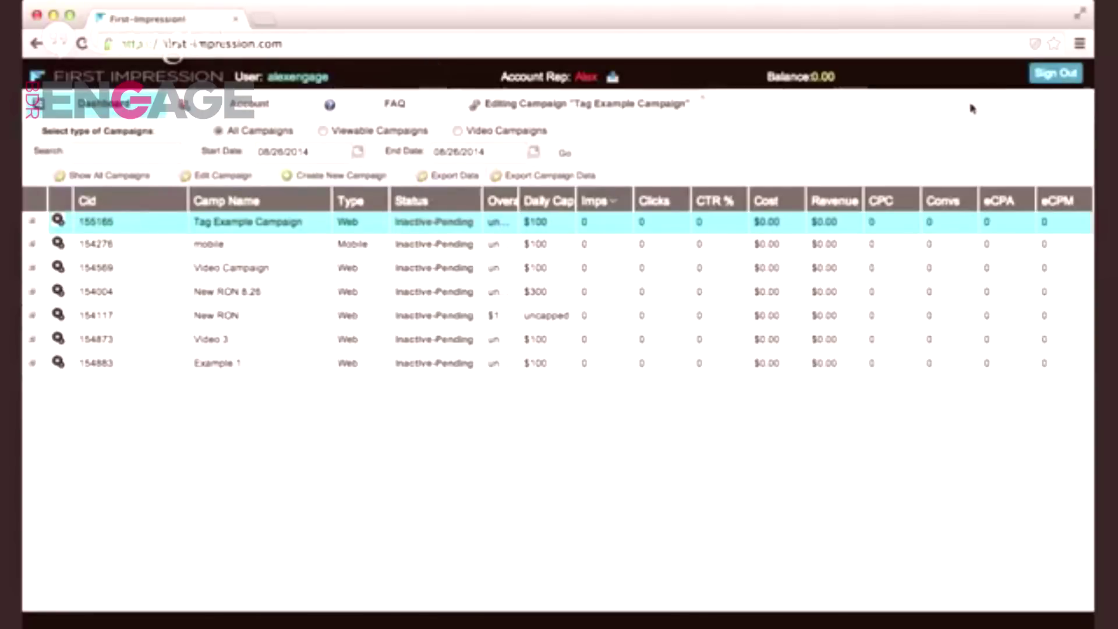
# Sign out of the advertising account.
pyautogui.click(1051, 83)
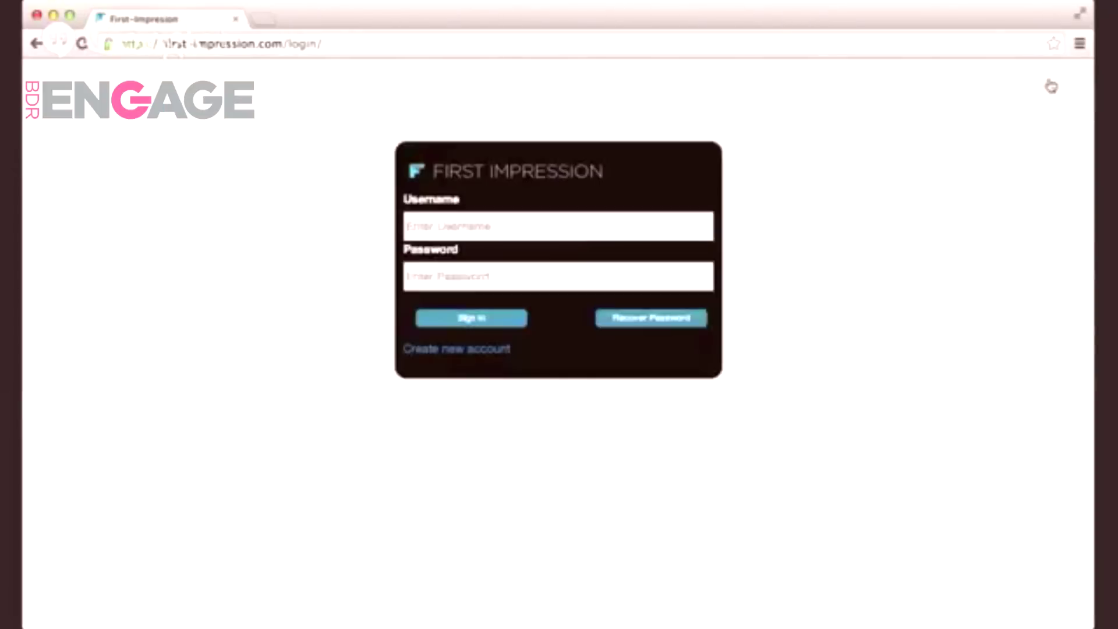